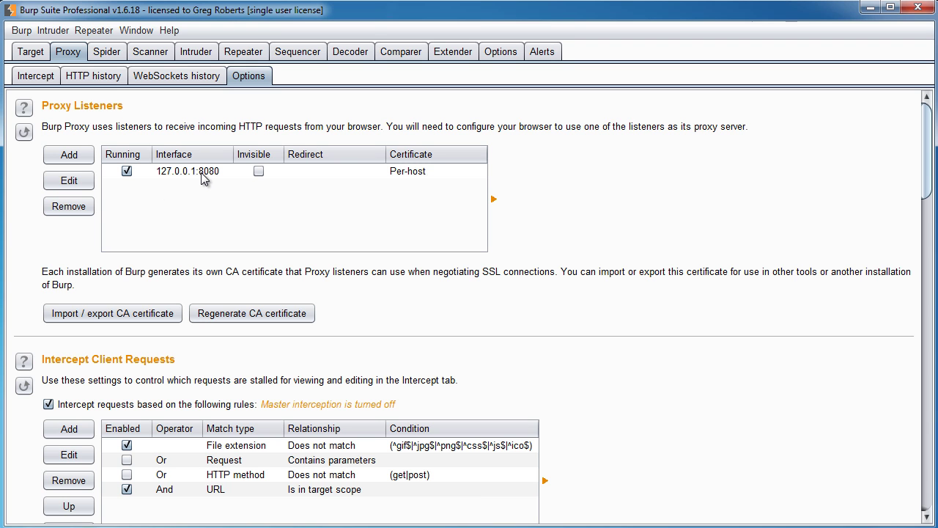
- Switch to Firefox and open the connection settings in its advanced network options
{"action": "left_click", "coordinate": [869, 8]}
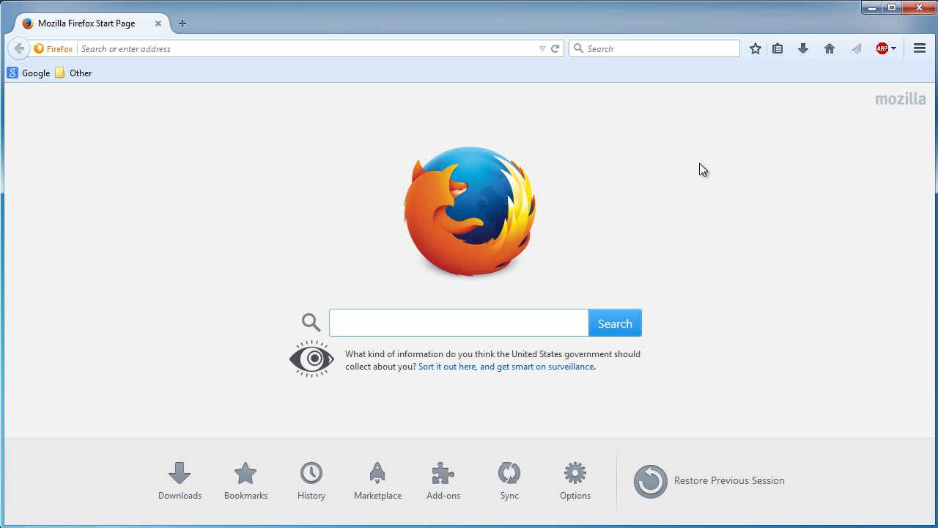
{"action": "left_click", "coordinate": [921, 51]}
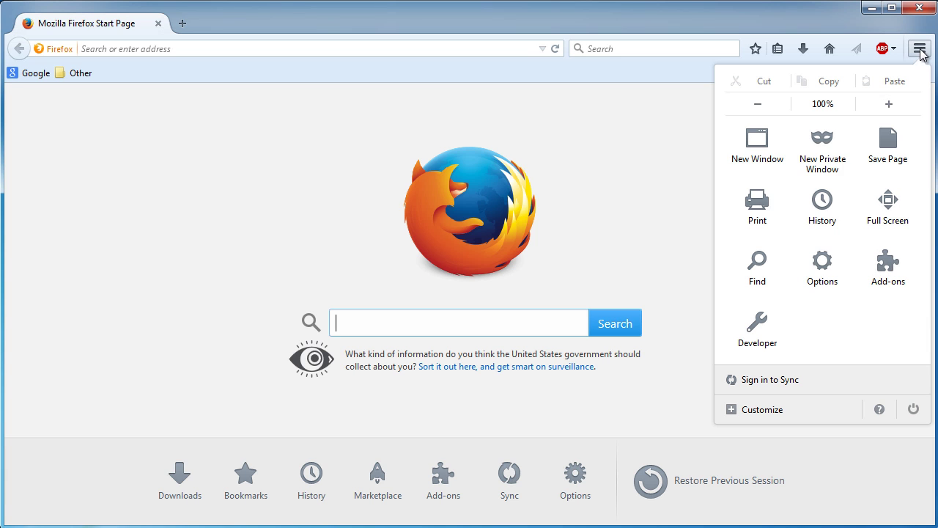
{"action": "left_click", "coordinate": [819, 260]}
{"action": "left_click_drag", "start_coordinate": [583, 113], "coordinate": [568, 38]}
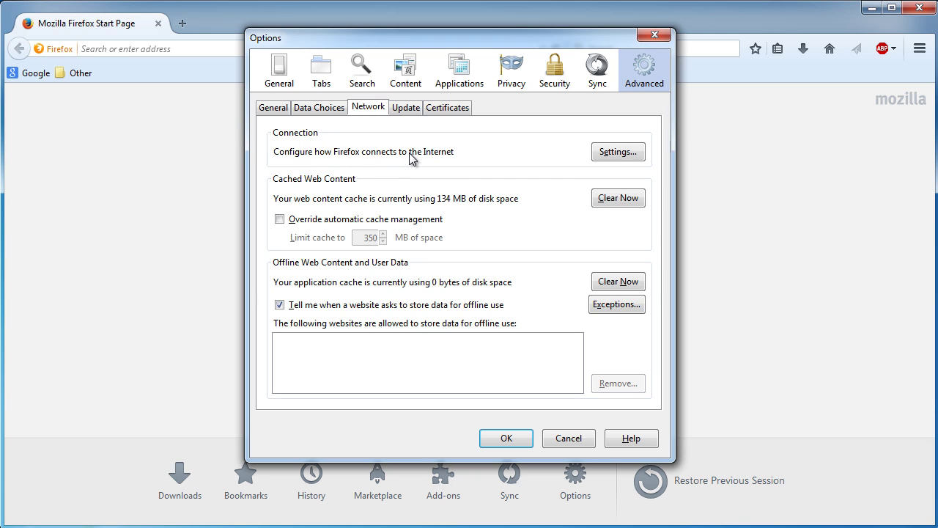
{"action": "left_click", "coordinate": [617, 153]}
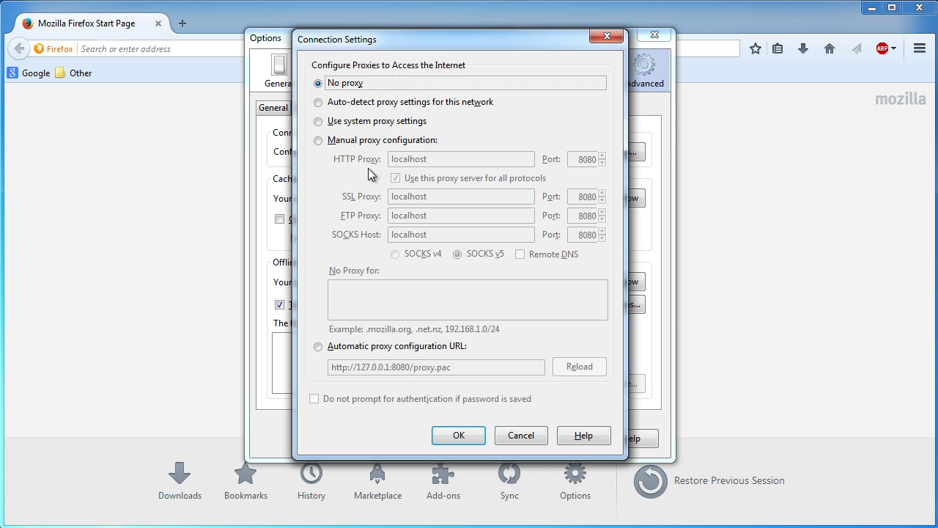
- Enable manual proxy configuration with localhost and port 8080, check it against Burp's proxy listener, and save the browser options
{"action": "left_click", "coordinate": [318, 140]}
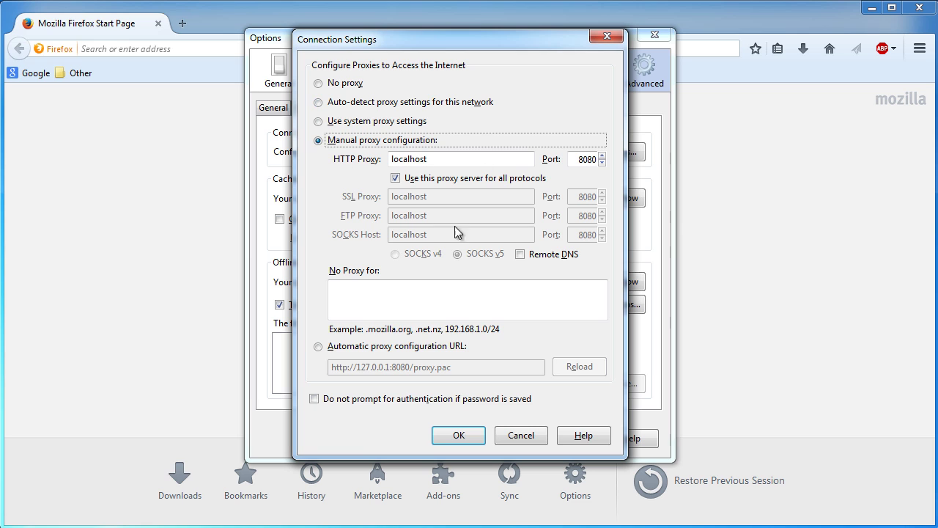
{"action": "left_click", "coordinate": [319, 84]}
{"action": "left_click", "coordinate": [319, 141]}
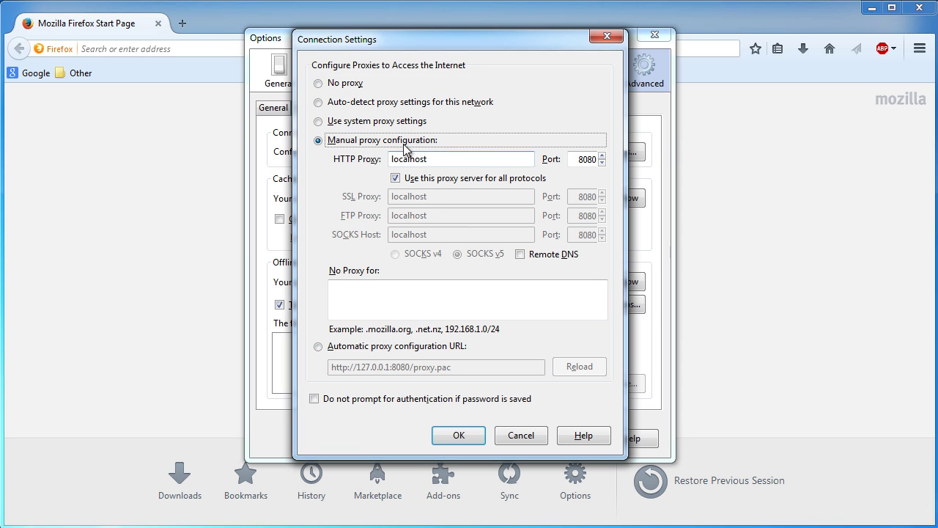
{"action": "double_click", "coordinate": [439, 158]}
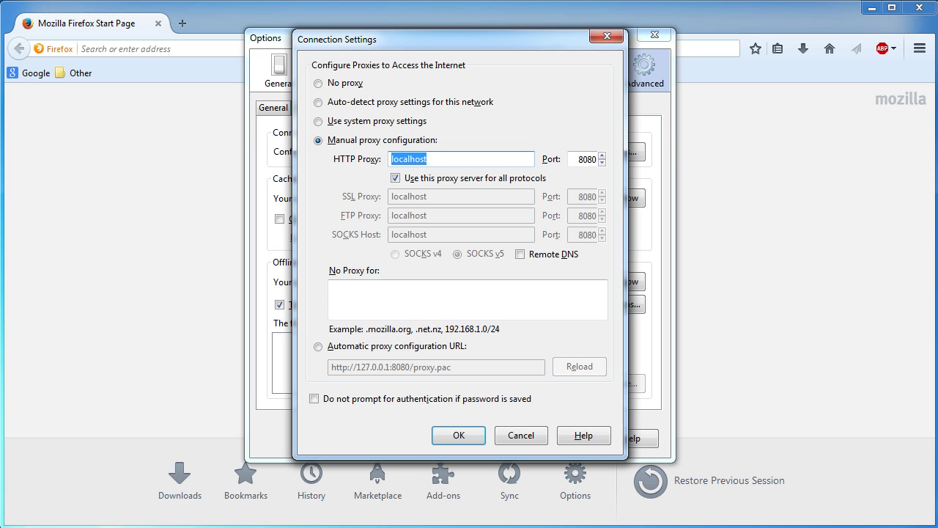
{"action": "key", "text": "alt+Tab"}
{"action": "left_click", "coordinate": [440, 161]}
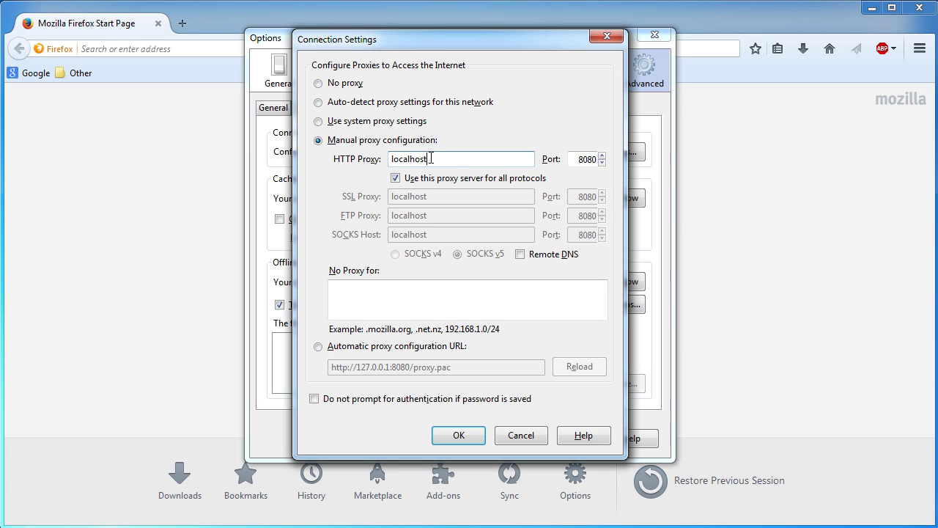
{"action": "double_click", "coordinate": [440, 160]}
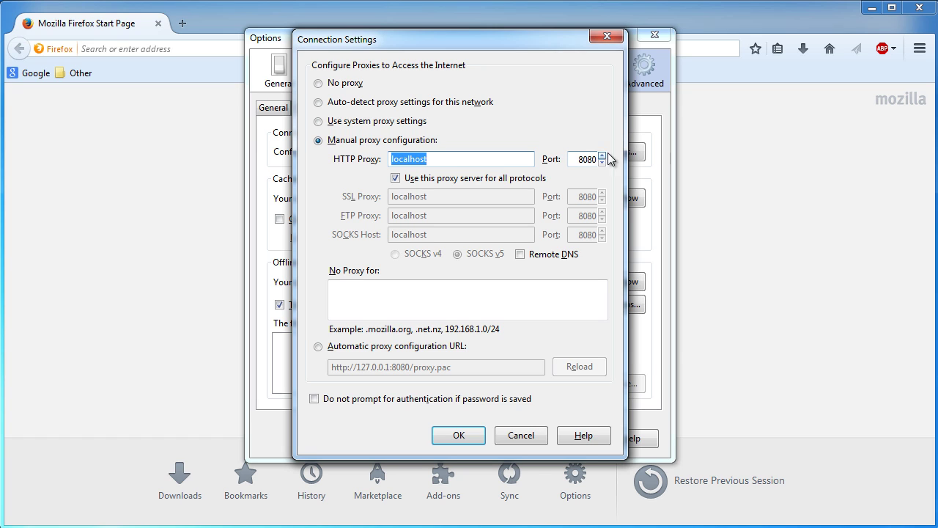
{"action": "double_click", "coordinate": [579, 159]}
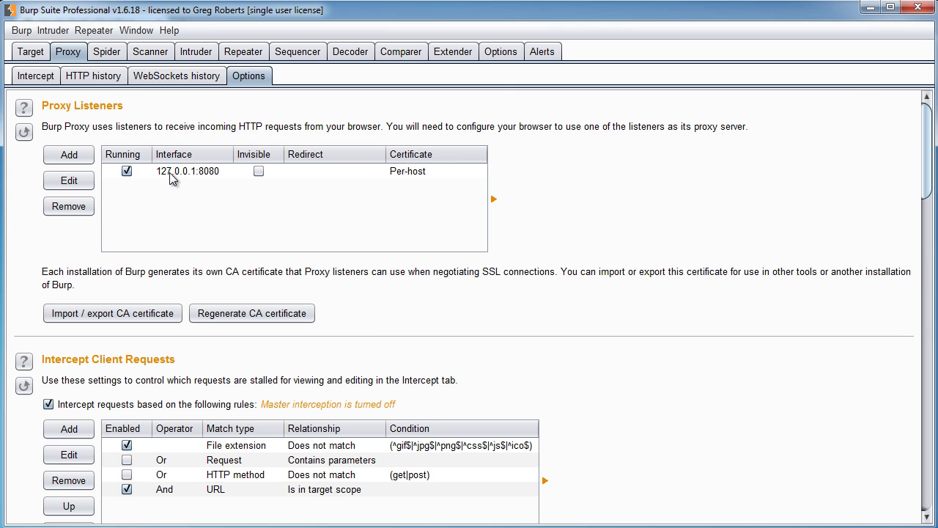
{"action": "left_click", "coordinate": [870, 7]}
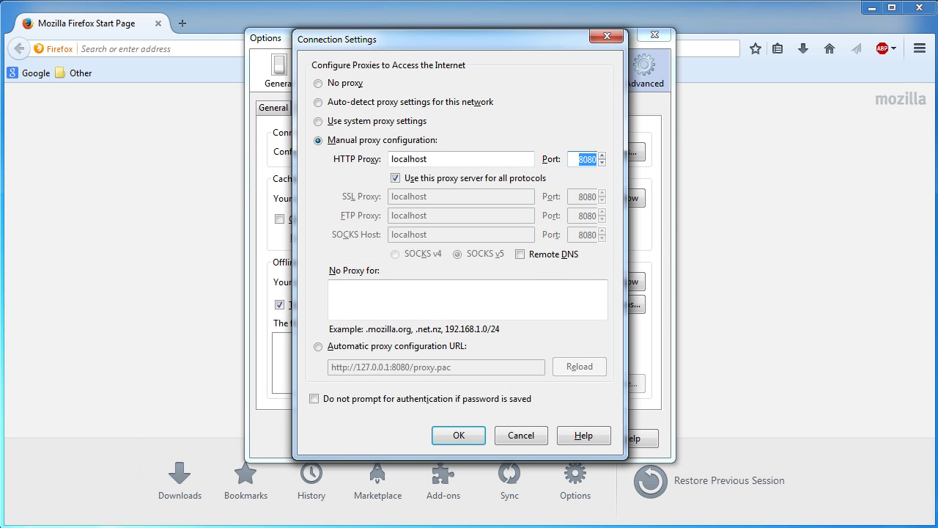
{"action": "left_click", "coordinate": [460, 435]}
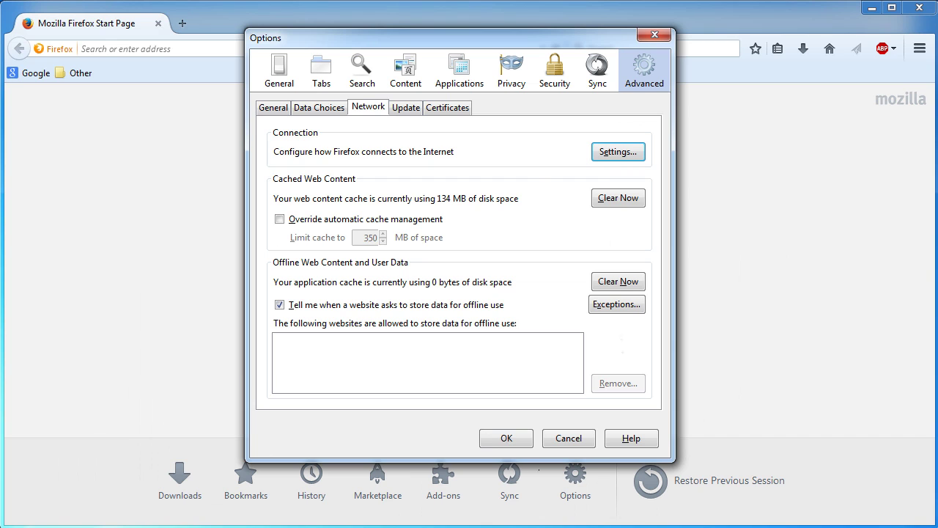
{"action": "left_click", "coordinate": [504, 438]}
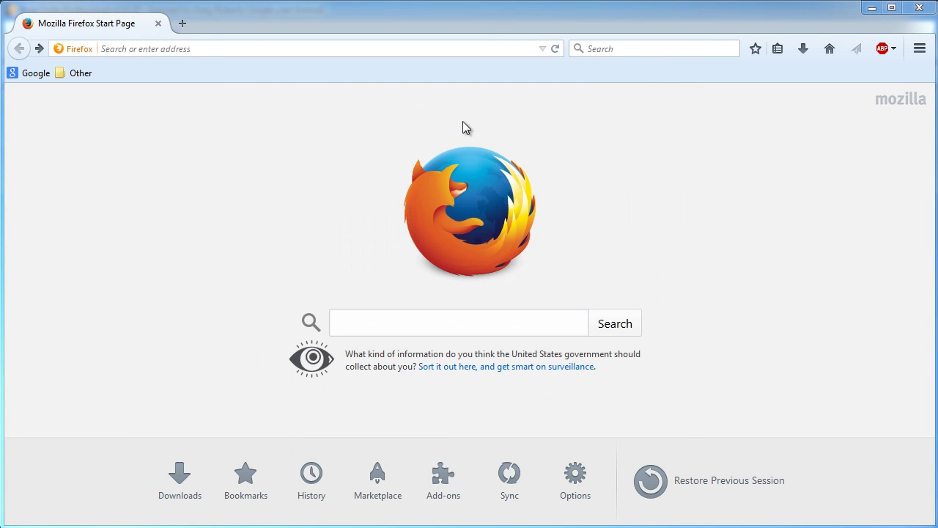
{"action": "left_click", "coordinate": [236, 49]}
{"action": "type", "text": "http://192.168.0.7/bWAPP/login.php"}
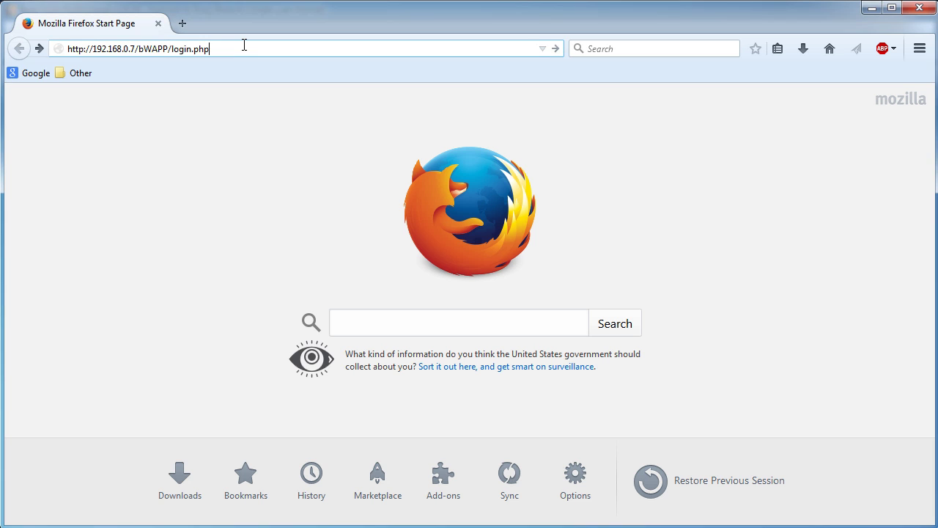
{"action": "key", "text": "Return"}
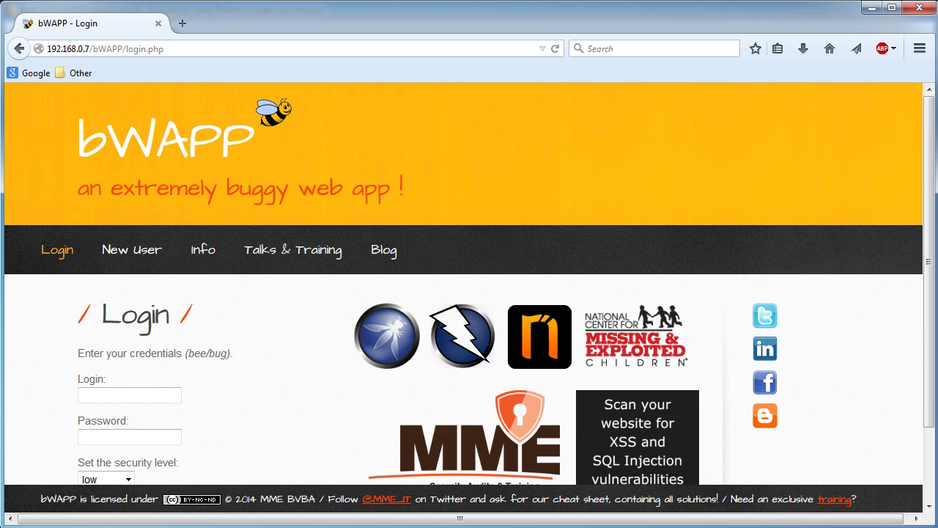
- Switch to Burp Suite and examine the raw request and response of the bWAPP login page in the proxy's HTTP history
{"action": "key", "text": "alt+Tab"}
{"action": "left_click", "coordinate": [94, 76]}
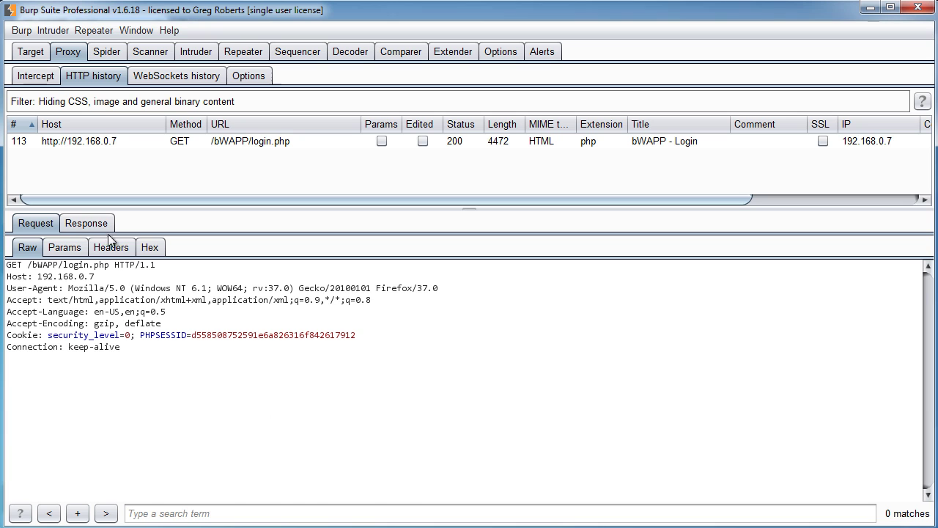
{"action": "left_click", "coordinate": [89, 223]}
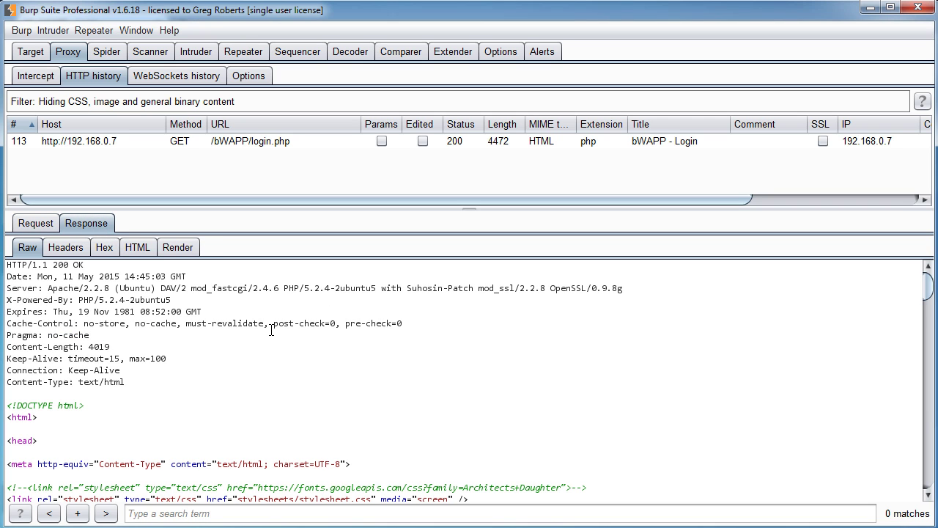
{"action": "left_click_drag", "start_coordinate": [473, 210], "coordinate": [473, 192]}
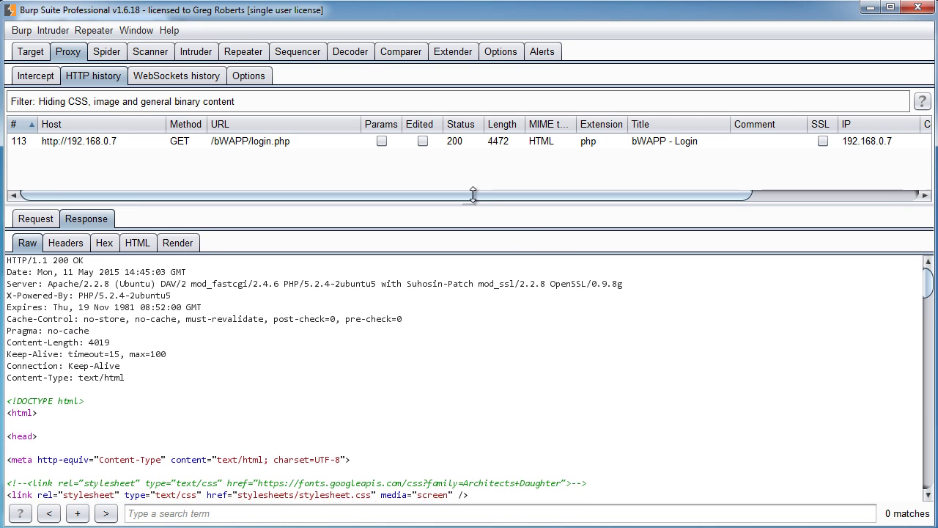
{"action": "scroll", "coordinate": [275, 345], "scroll_direction": "down", "scroll_amount": 10}
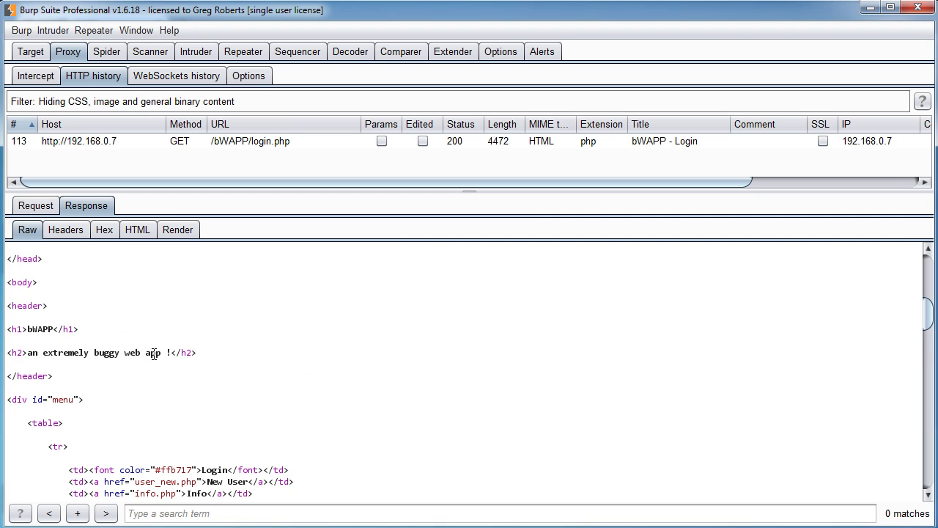
{"action": "scroll", "coordinate": [121, 416], "scroll_direction": "down", "scroll_amount": 5}
{"action": "scroll", "coordinate": [128, 414], "scroll_direction": "down", "scroll_amount": 12}
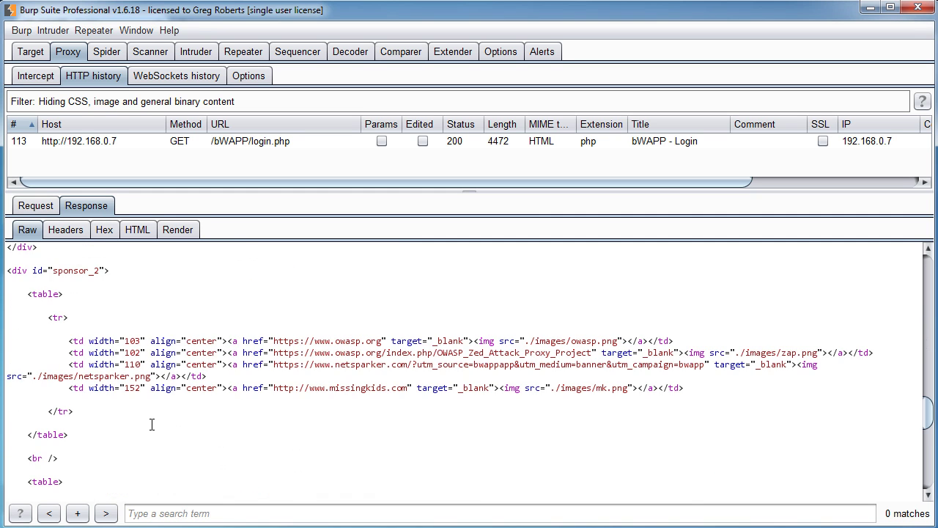
{"action": "scroll", "coordinate": [151, 425], "scroll_direction": "up", "scroll_amount": 20}
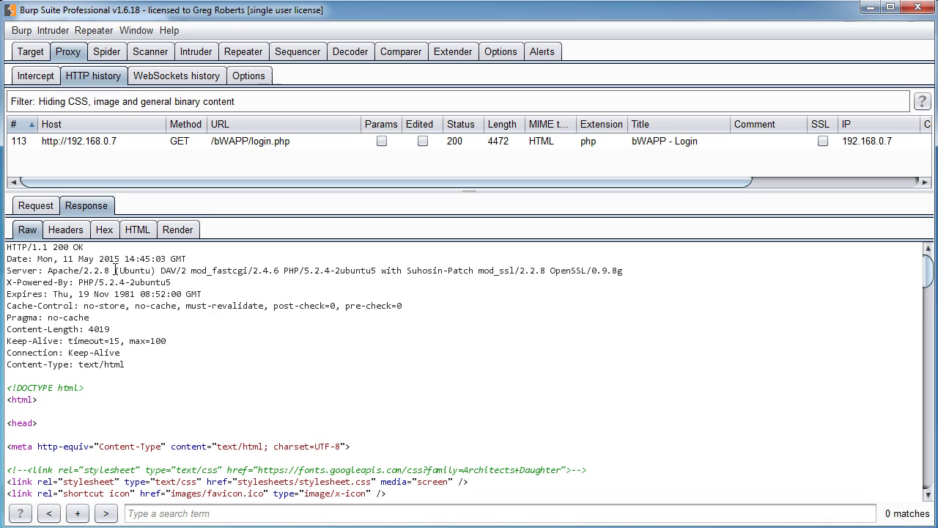
{"action": "left_click", "coordinate": [41, 207]}
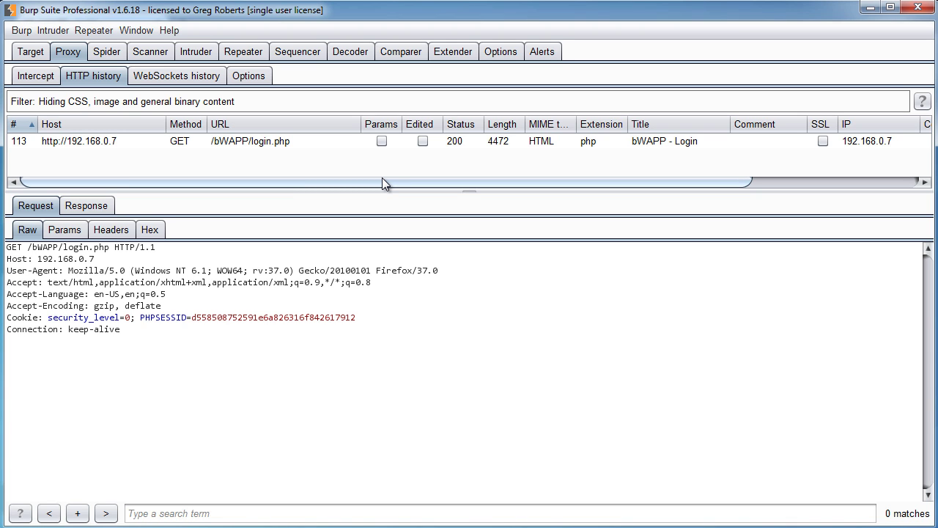
{"action": "left_click", "coordinate": [35, 52]}
{"action": "left_click", "coordinate": [143, 52]}
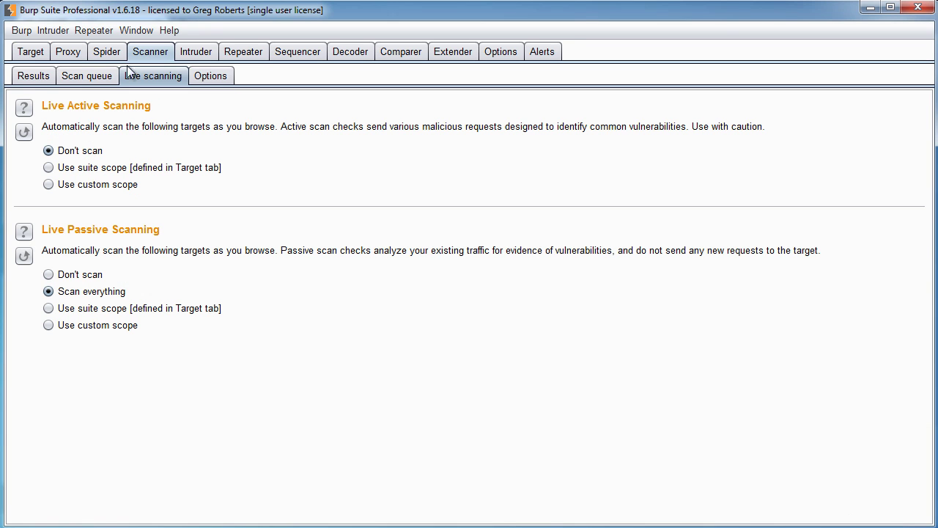
{"action": "left_click", "coordinate": [42, 78]}
{"action": "left_click", "coordinate": [12, 98]}
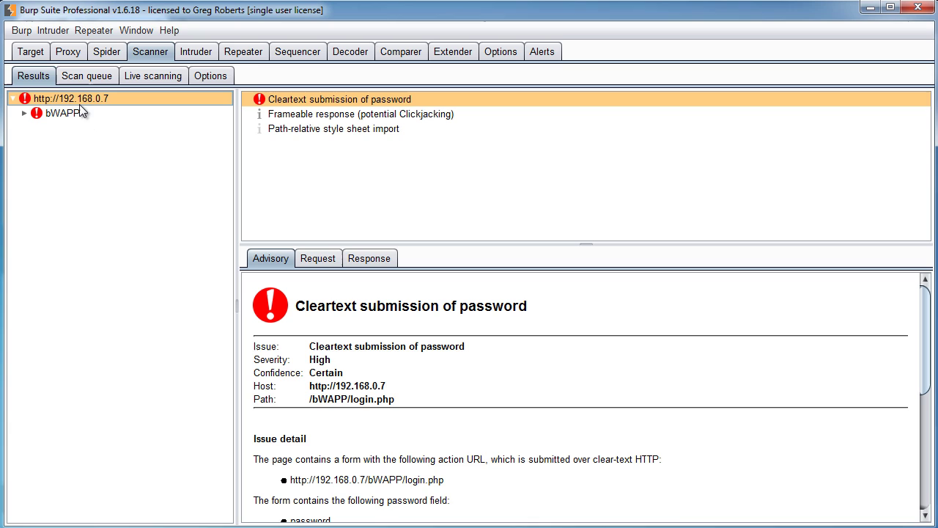
{"action": "left_click", "coordinate": [24, 113]}
{"action": "left_click", "coordinate": [69, 52]}
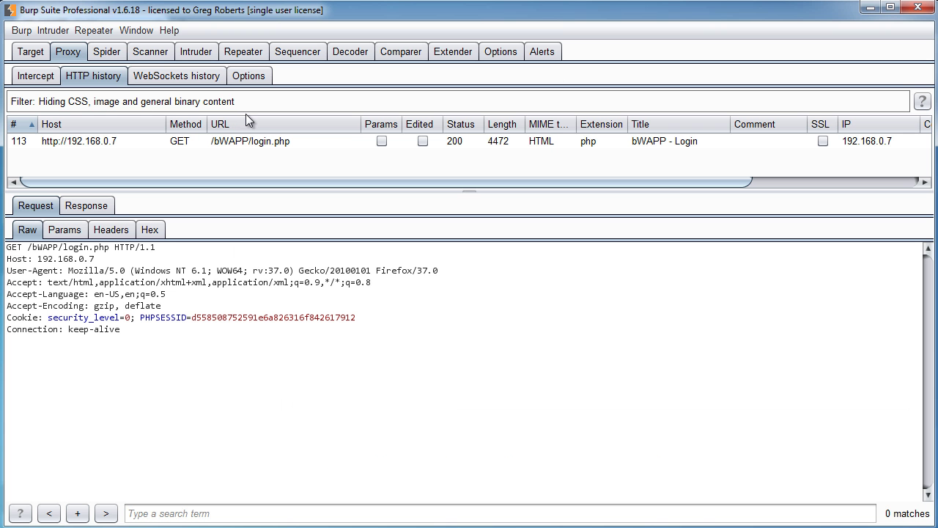